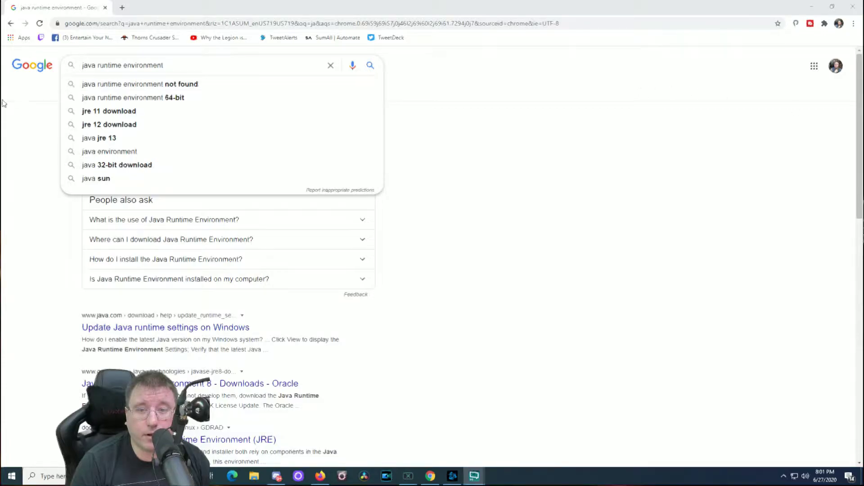
- Search the web for xmage and open the XMage home page at xmage.de
left_click(32, 278)
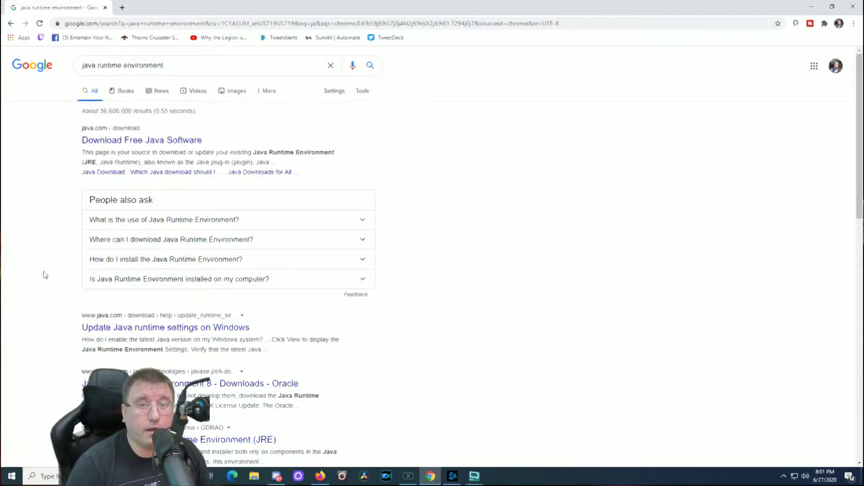
left_click_drag(267, 70, 4, 54)
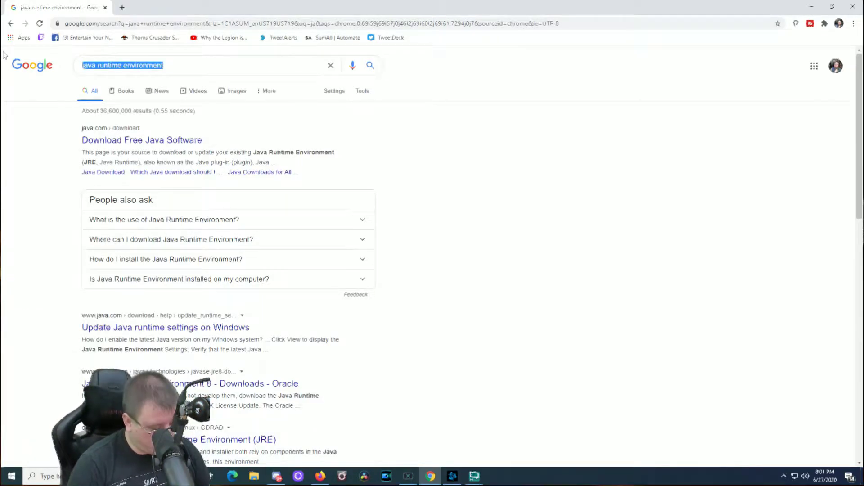
type("xmage")
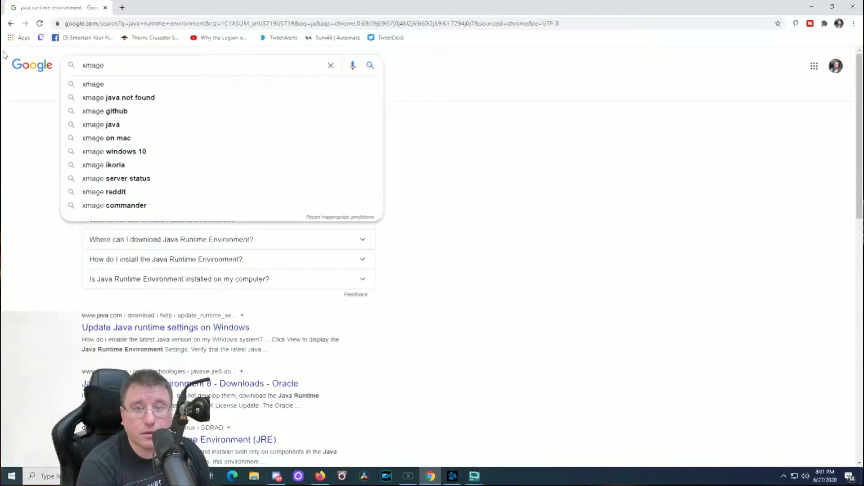
key("Return")
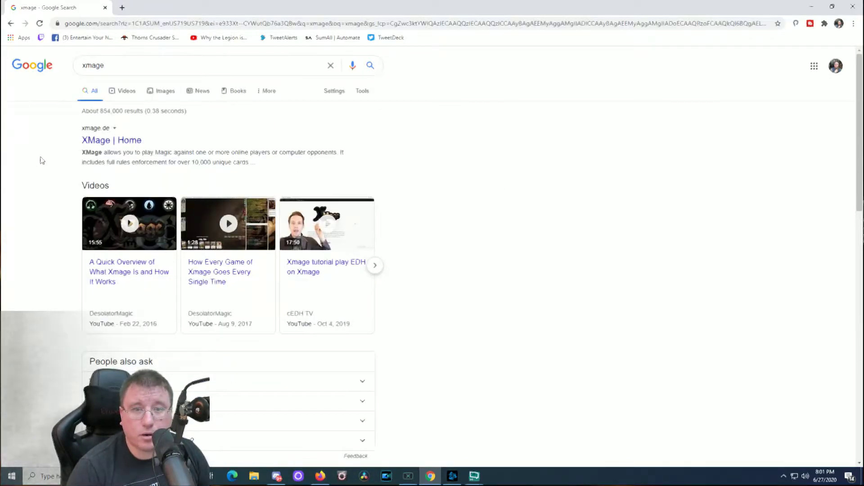
left_click(115, 142)
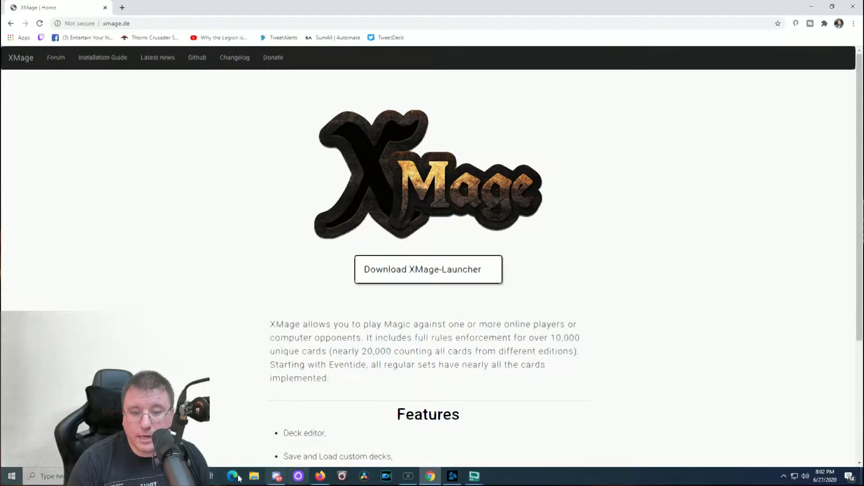
- Run the XMageLauncher-0.3.8 file from the Downloads folder
left_click(253, 477)
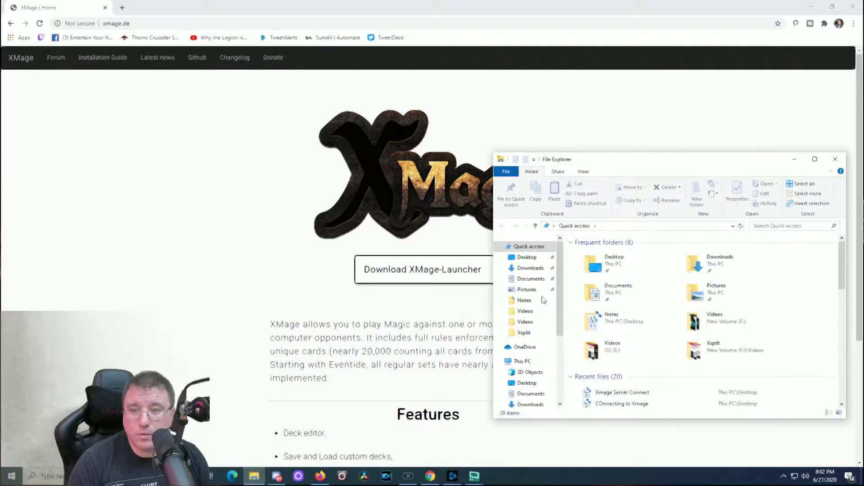
left_click(745, 275)
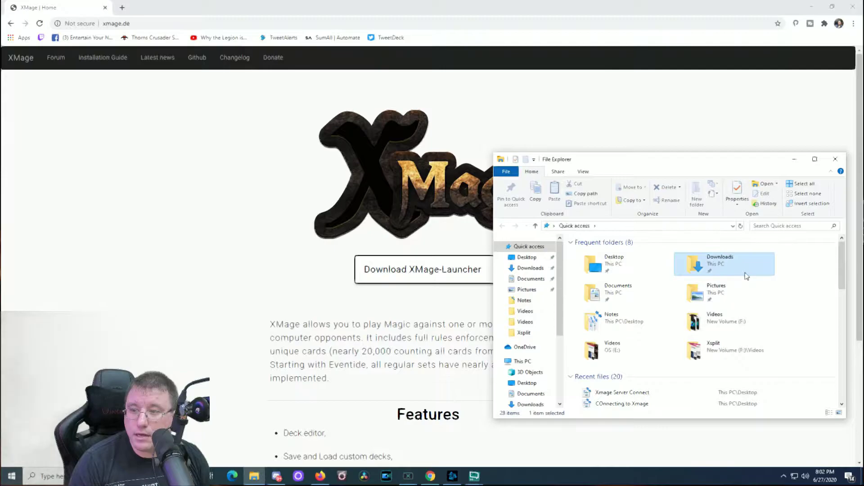
double_click(745, 275)
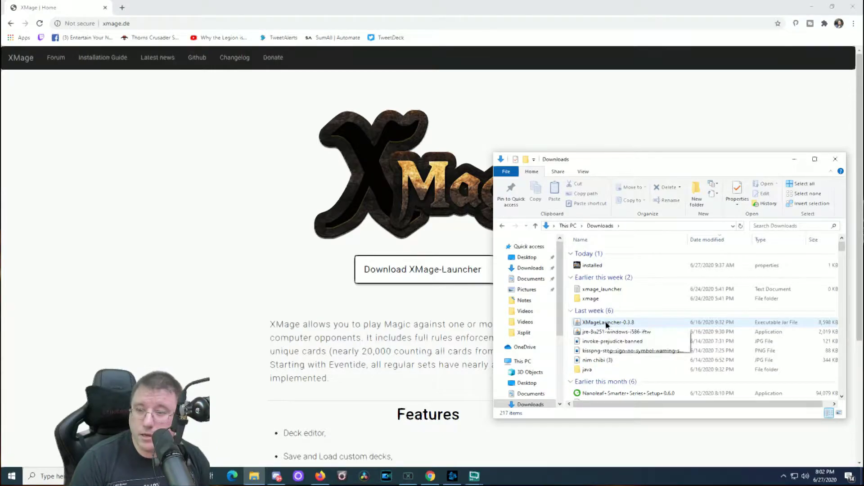
double_click(606, 323)
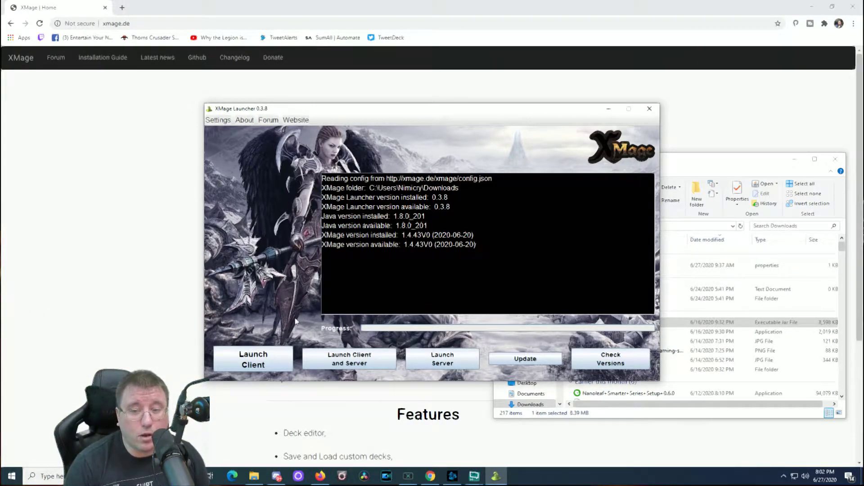
- Launch the XMage client and connect to the server already filled in for the connection
left_click(271, 359)
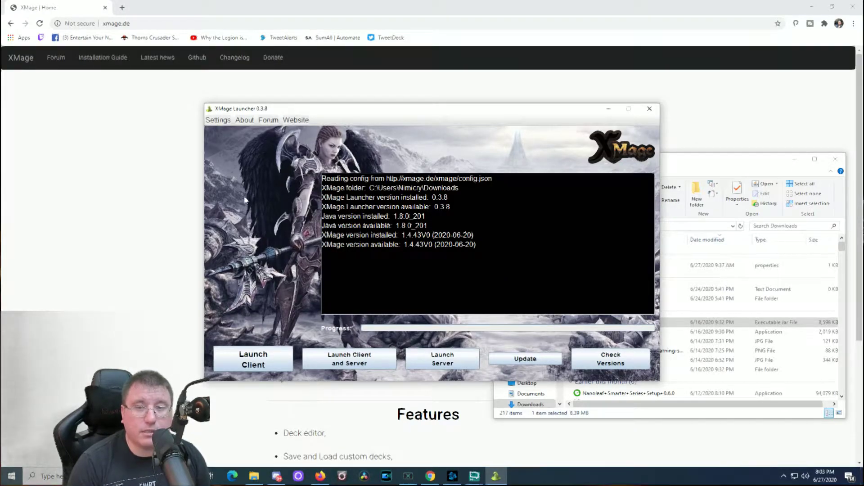
left_click(267, 356)
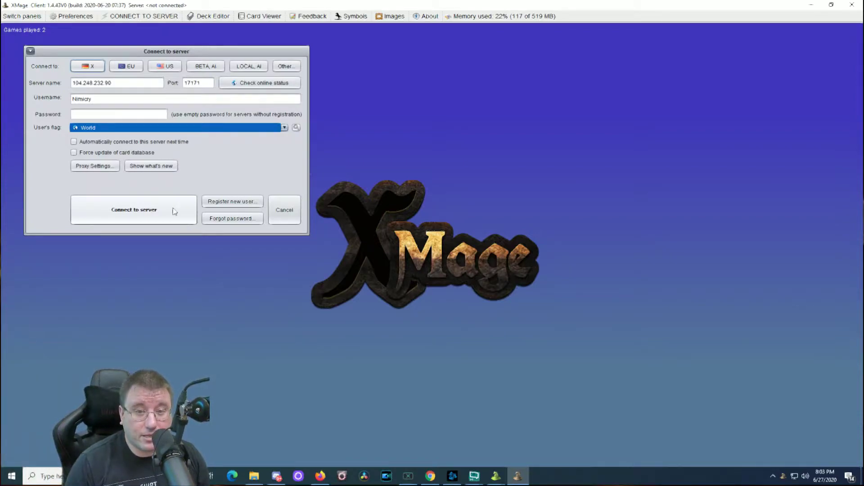
left_click(174, 211)
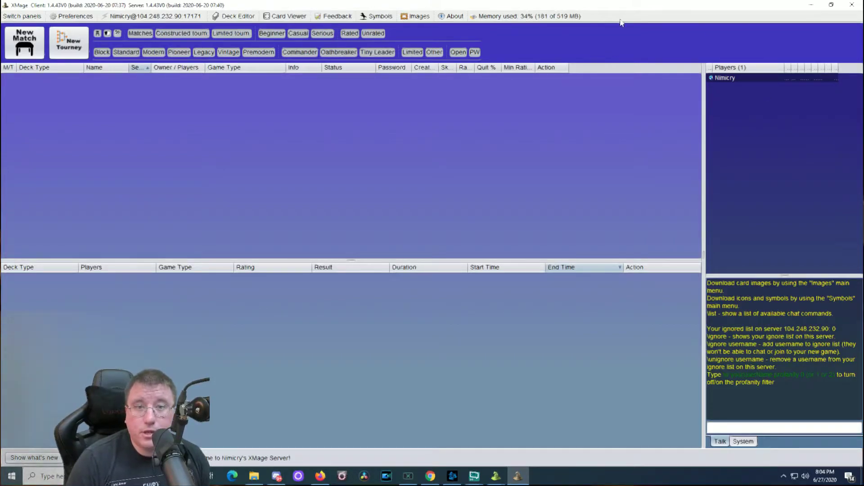
- Download the game symbols and additional image files
left_click(391, 20)
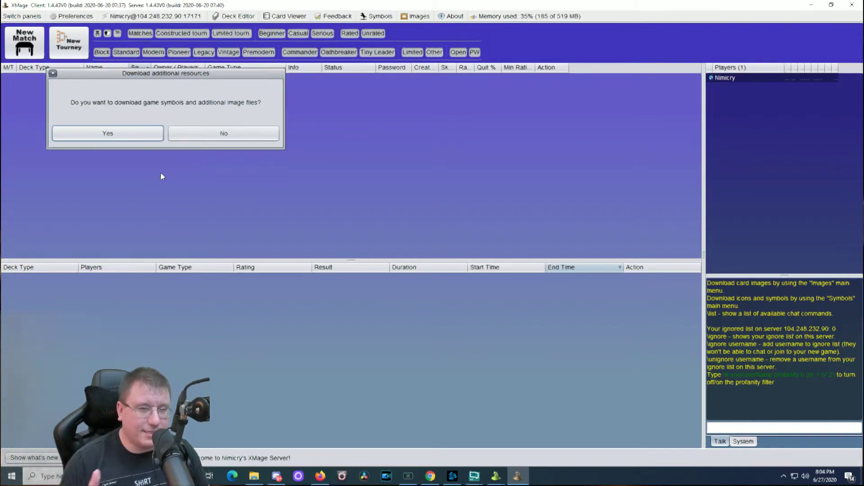
left_click(156, 136)
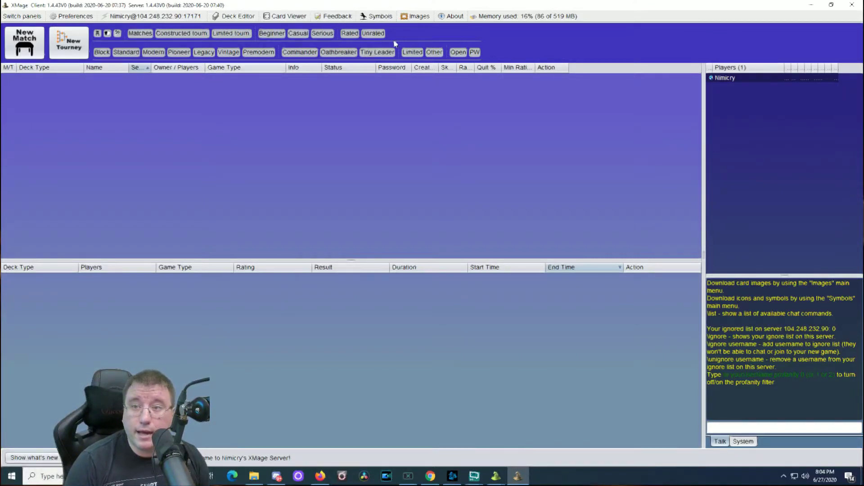
- Start the standard download of all card images from scryfall.com in English and reposition the download window
left_click(416, 17)
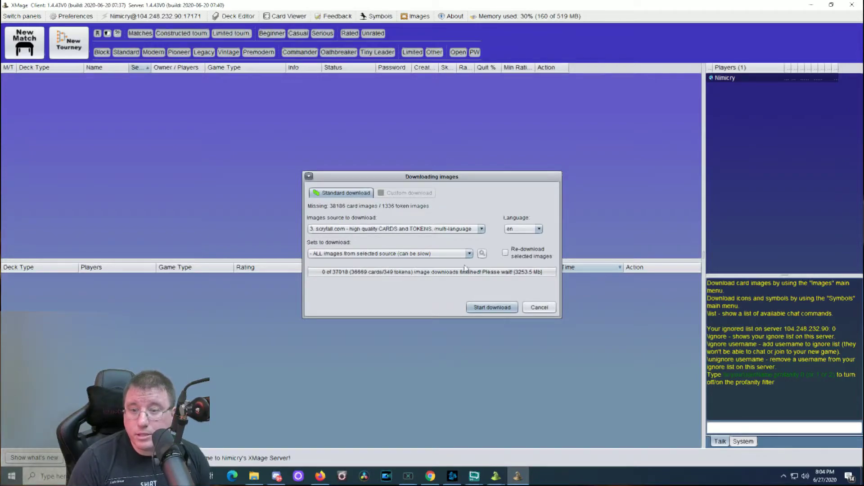
left_click(469, 254)
left_click(469, 254)
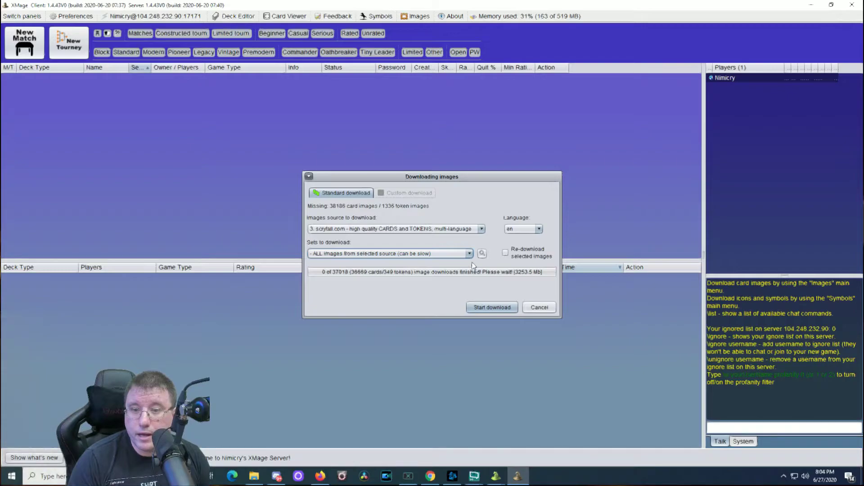
left_click(491, 309)
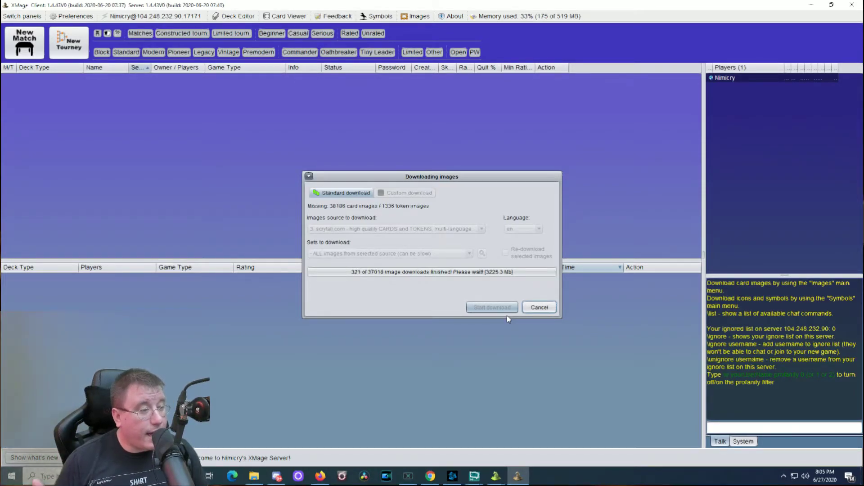
left_click_drag(355, 177, 390, 409)
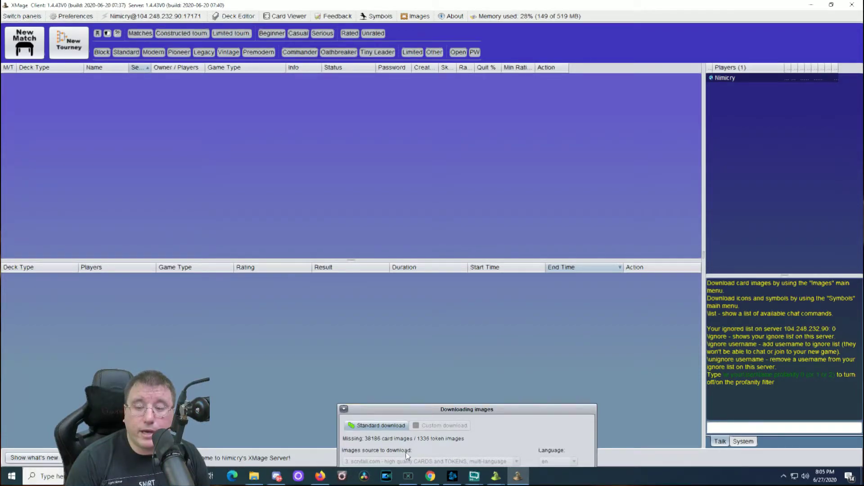
left_click_drag(484, 410, 460, 246)
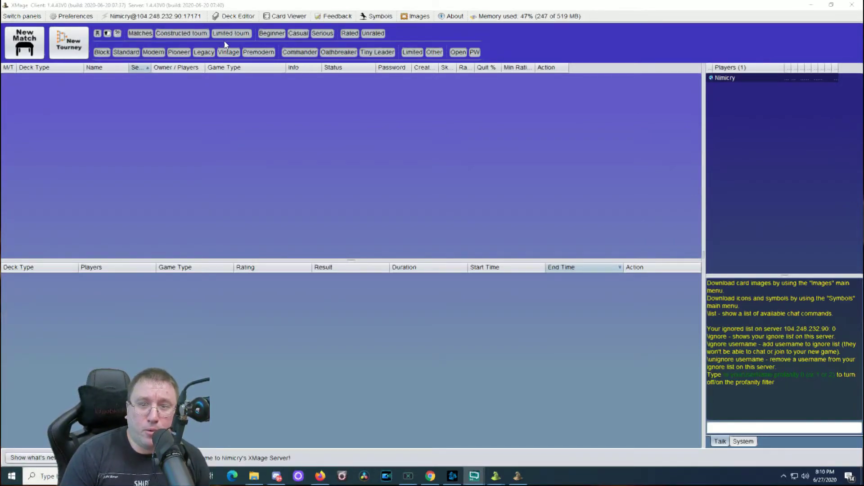
- Open the deck editor and enter "dimir" as the deck name
left_click(234, 18)
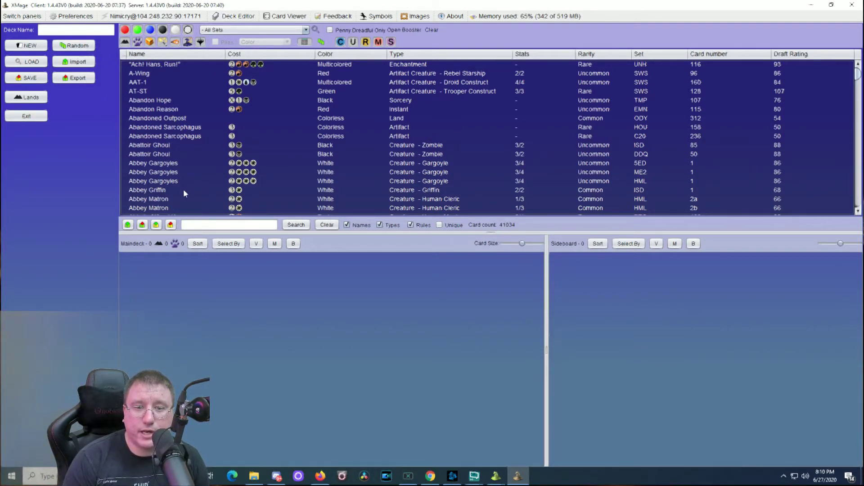
left_click(97, 31)
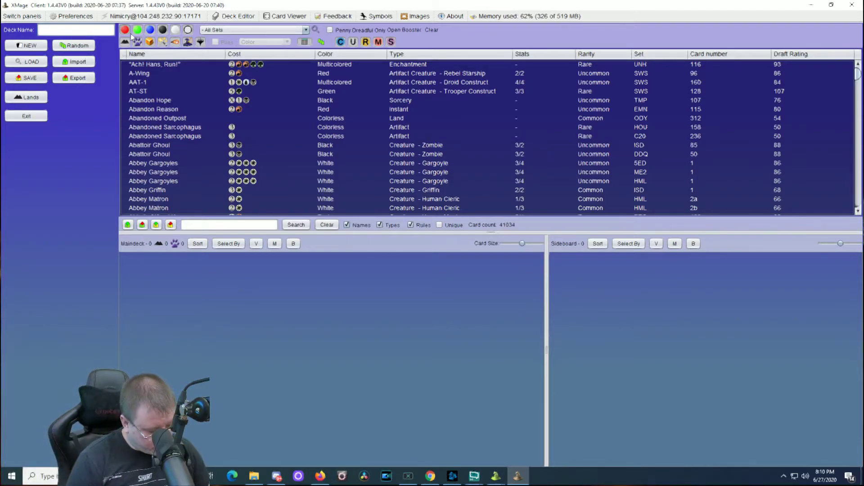
type("dimir")
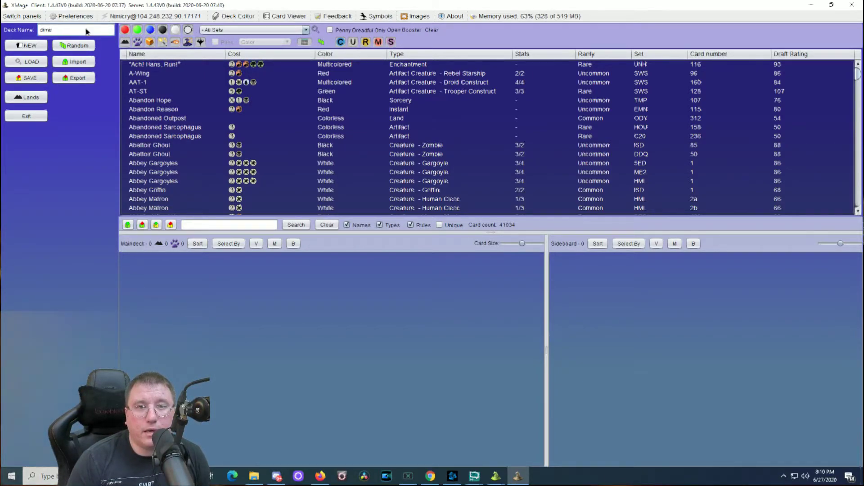
left_click(72, 17)
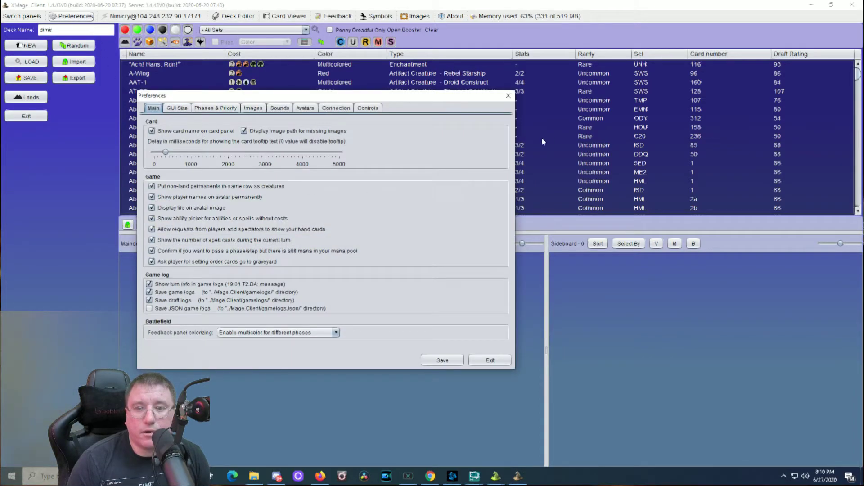
left_click(508, 96)
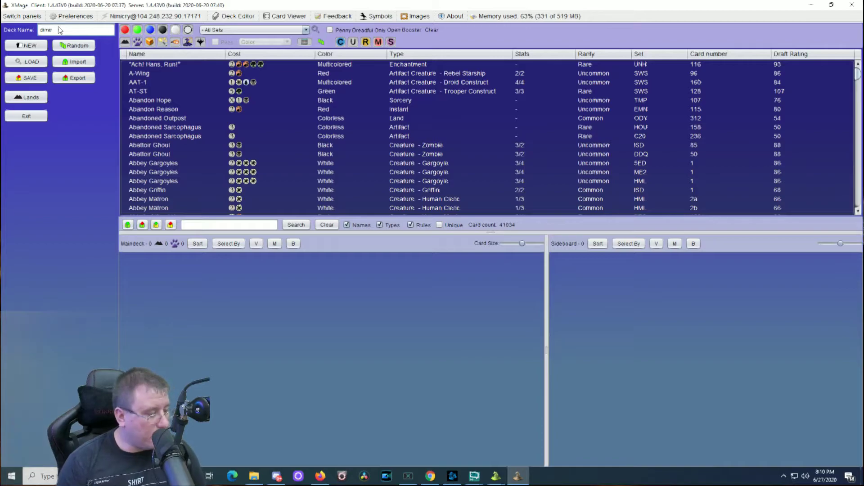
- Load the deck file Dimir Trial.dck from the Documents folder and look through its main deck cards
left_click(46, 62)
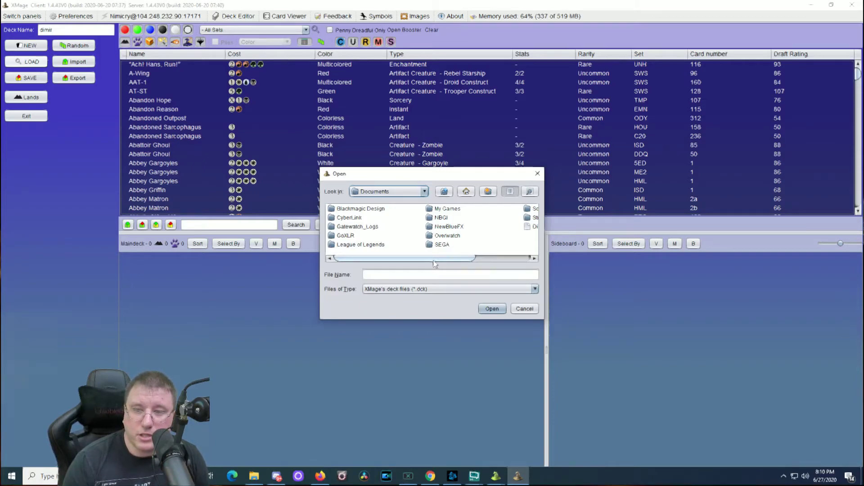
scroll(442, 258, "right", 3)
left_click(472, 227)
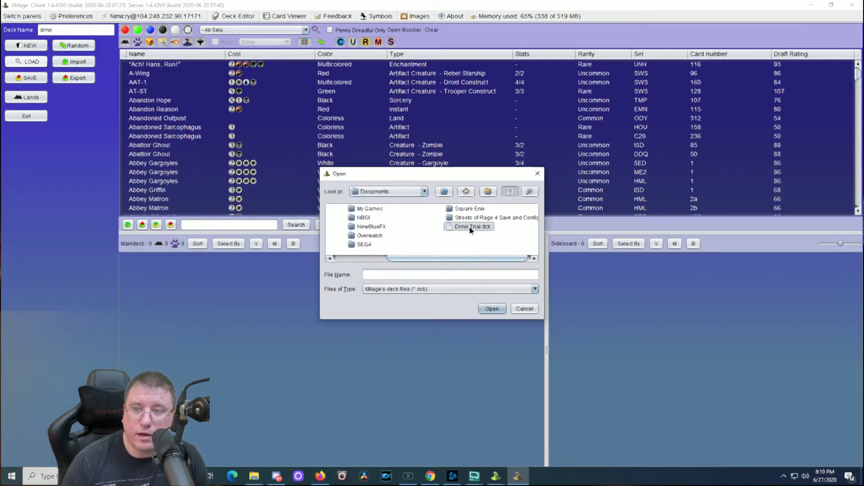
left_click(492, 308)
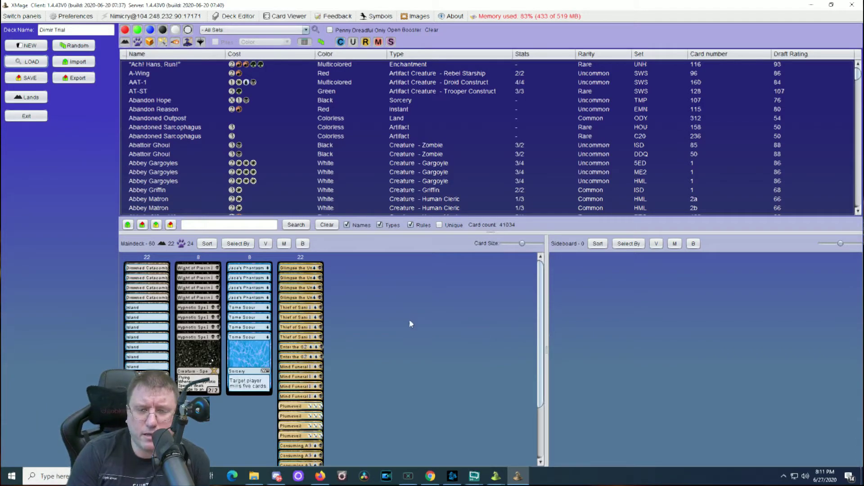
scroll(418, 367, "down", 3)
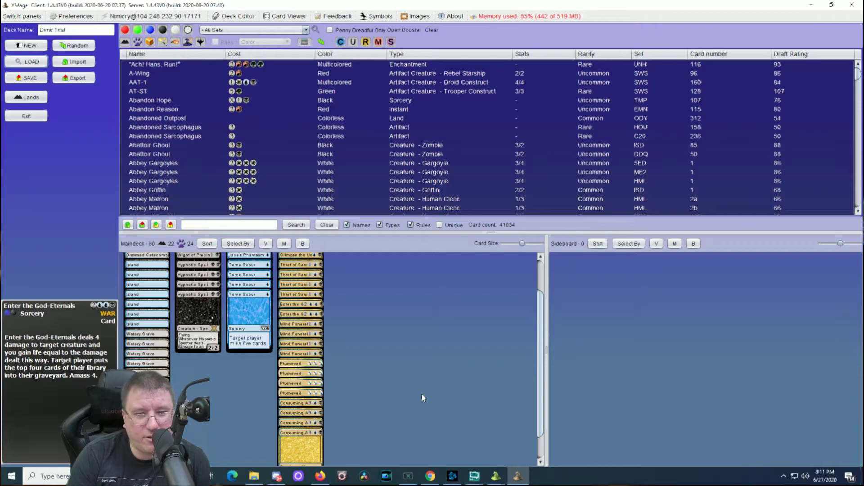
scroll(421, 398, "up", 3)
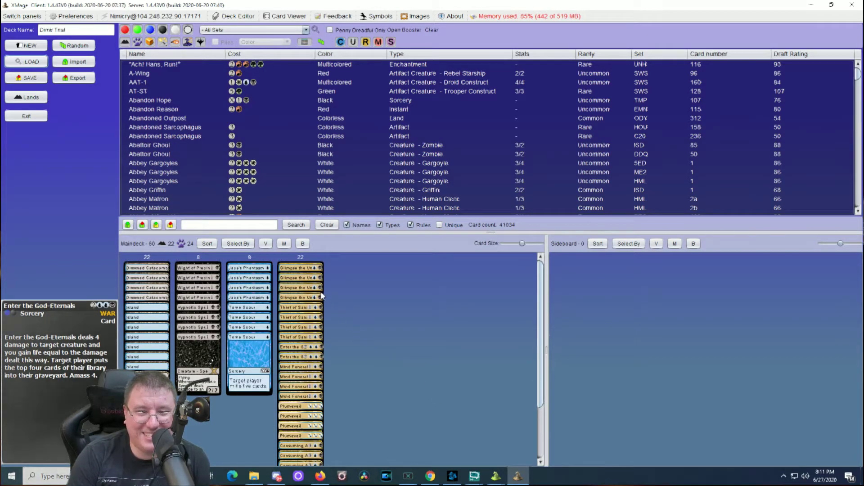
mouse_move(321, 296)
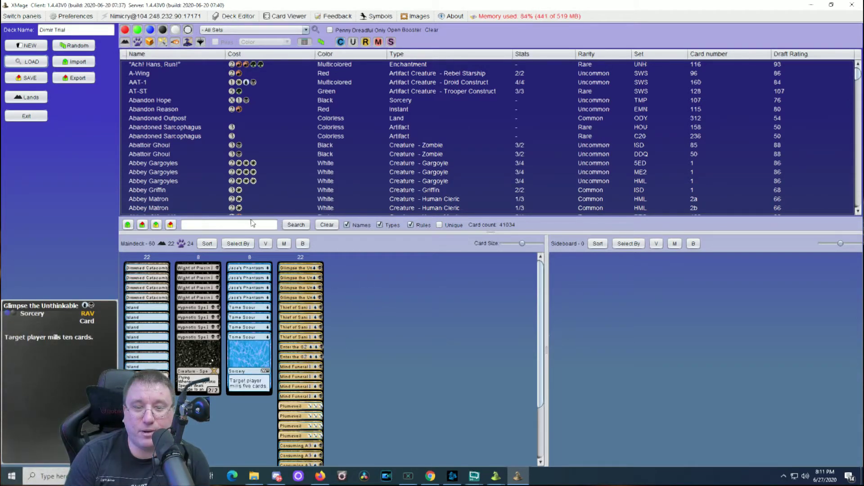
- Start a new empty deck and search the card database for "Ajani"
left_click(30, 46)
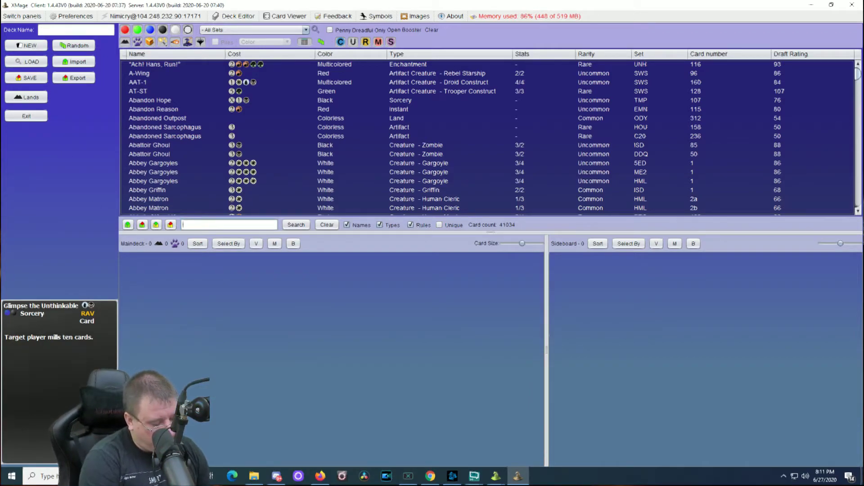
type("Ajani")
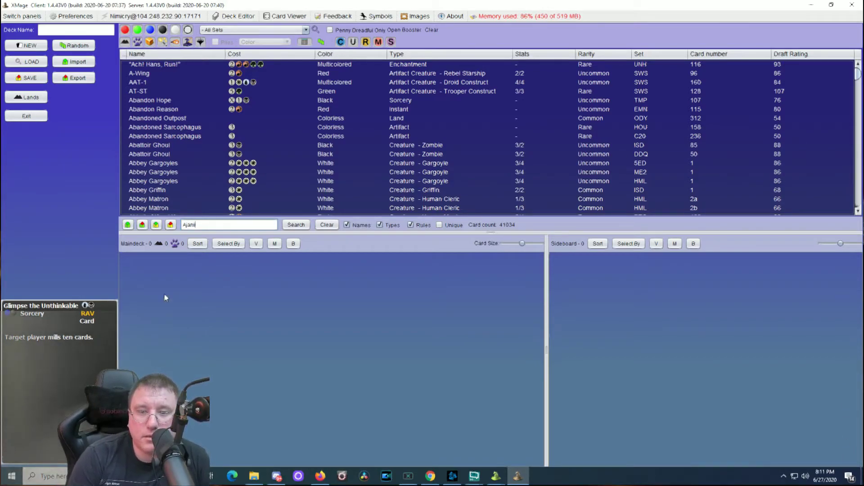
left_click(304, 225)
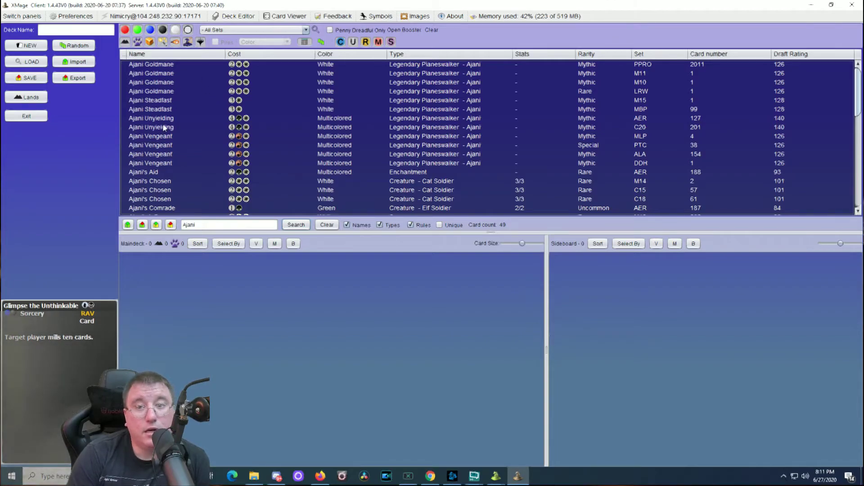
- Look through the Ajani search results and the format and set choices available for filtering the card list
scroll(164, 128, "down", 2)
scroll(172, 133, "down", 9)
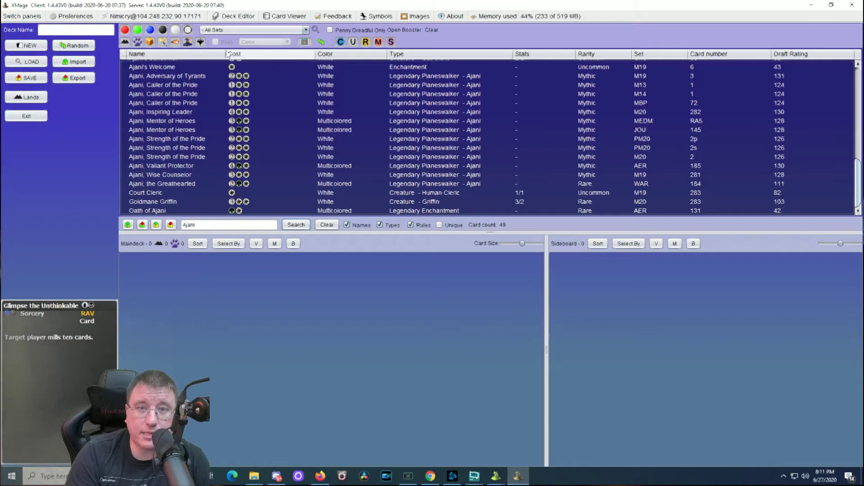
left_click(306, 30)
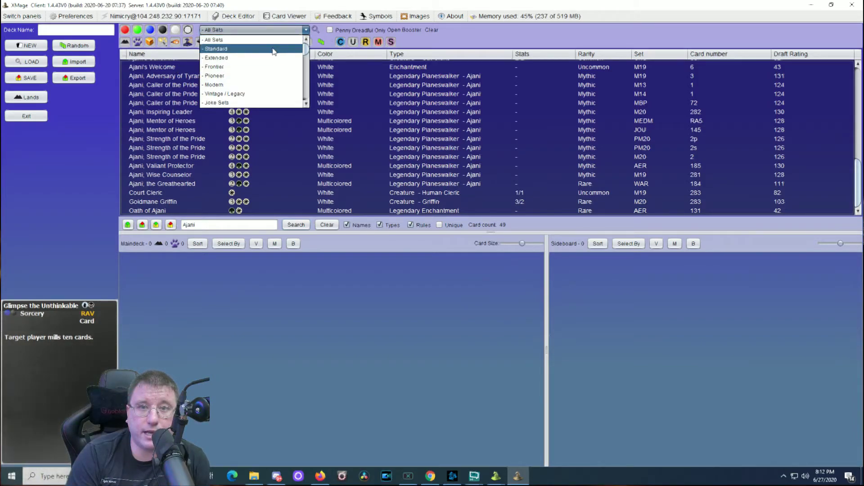
scroll(258, 72, "down", 1)
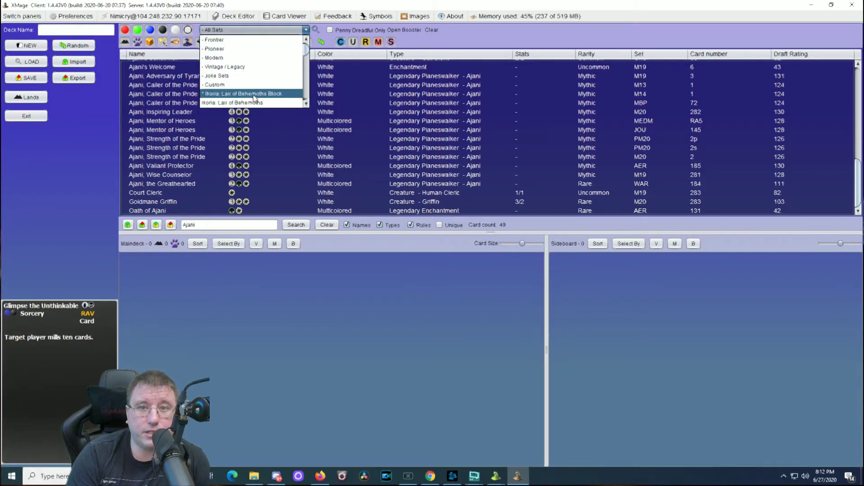
scroll(254, 96, "up", 1)
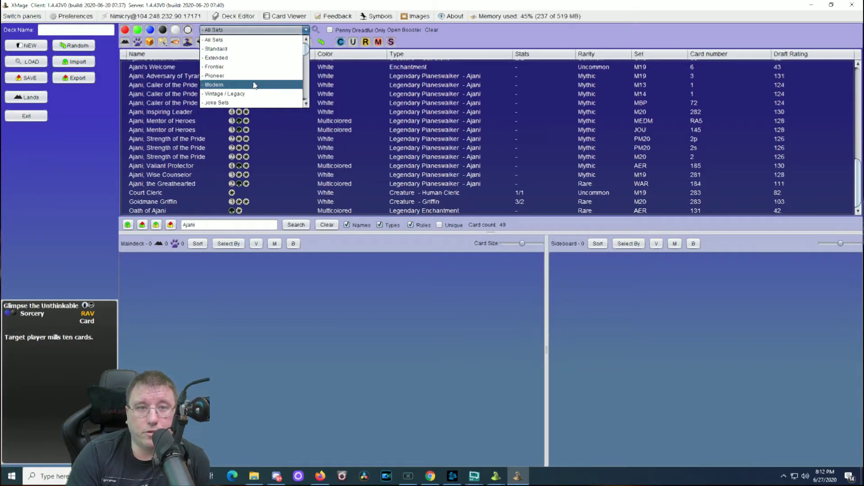
- Open the preferences and review the main, GUI size, phases and priority, images and sounds settings
left_click(61, 17)
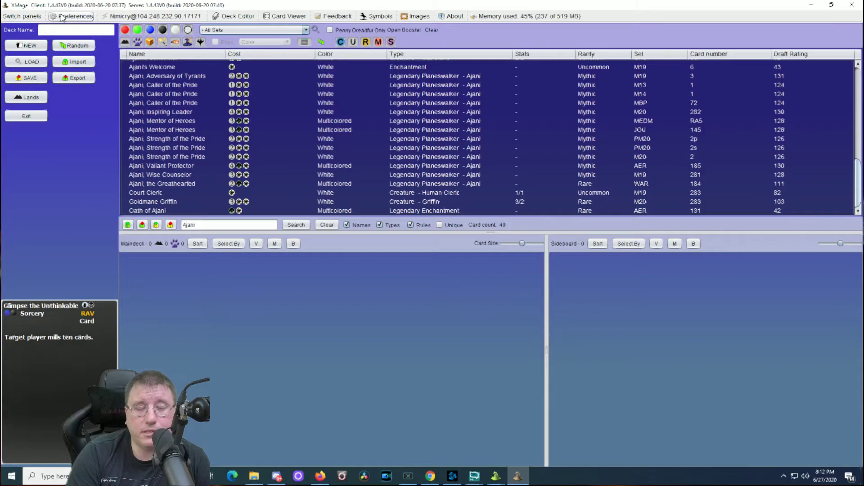
left_click(62, 17)
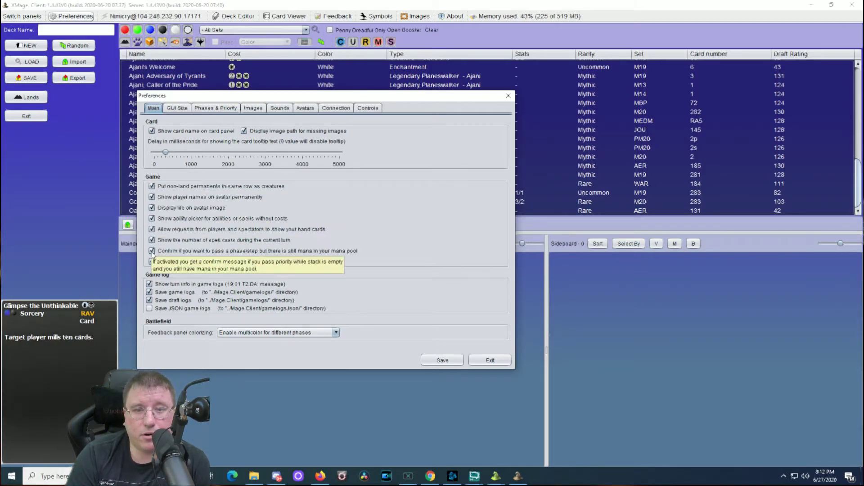
left_click(180, 109)
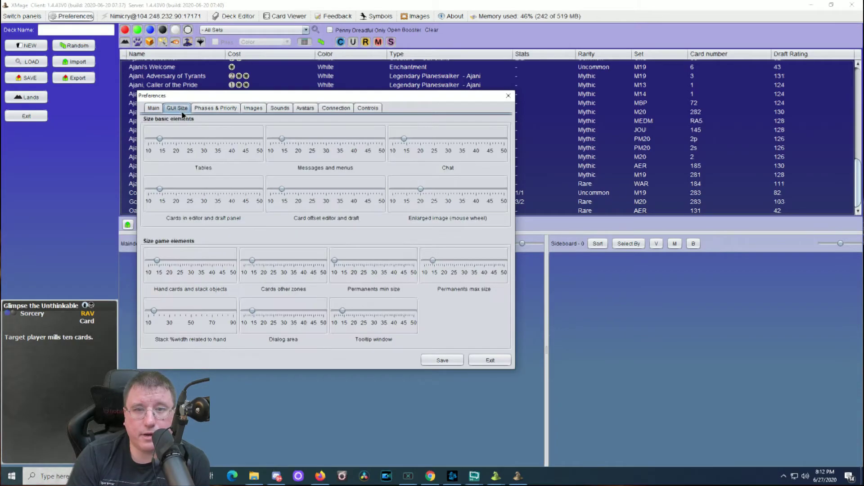
left_click(203, 109)
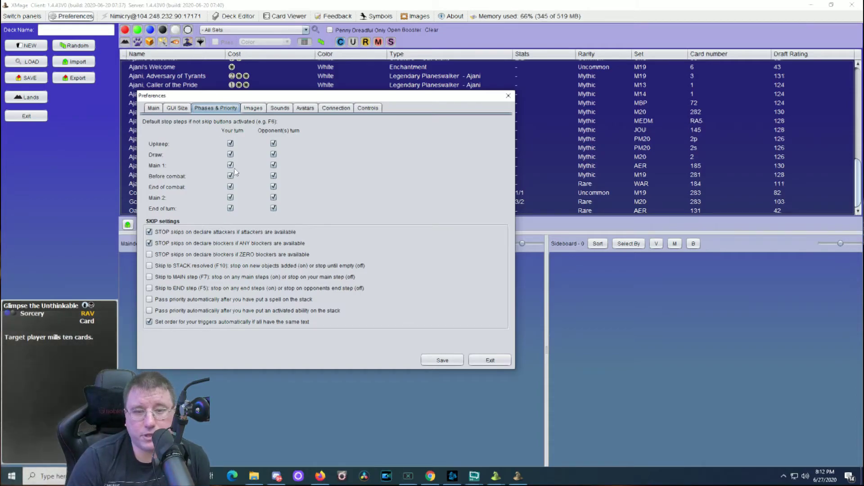
left_click(260, 112)
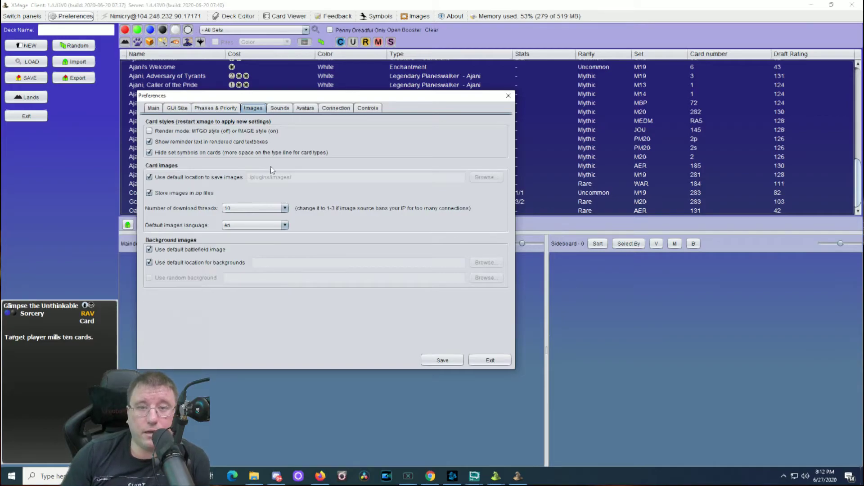
left_click(282, 110)
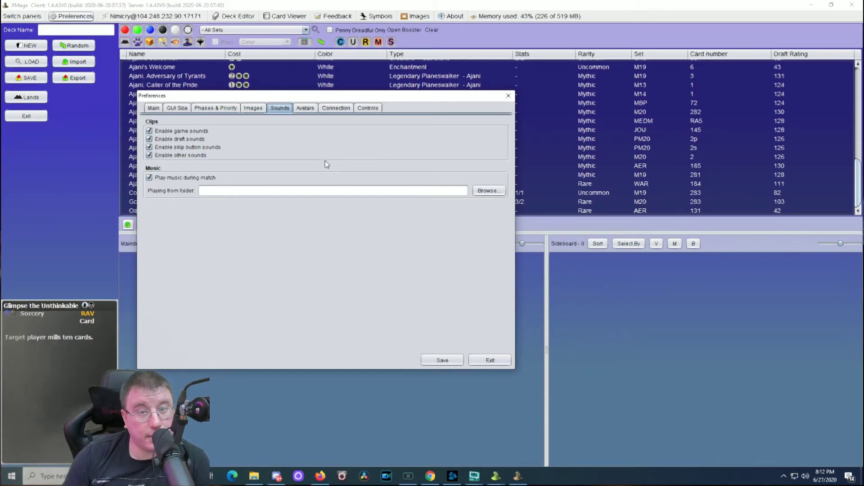
- Review the available avatars, the connection settings and the control key bindings, then exit the preferences without saving
left_click(309, 110)
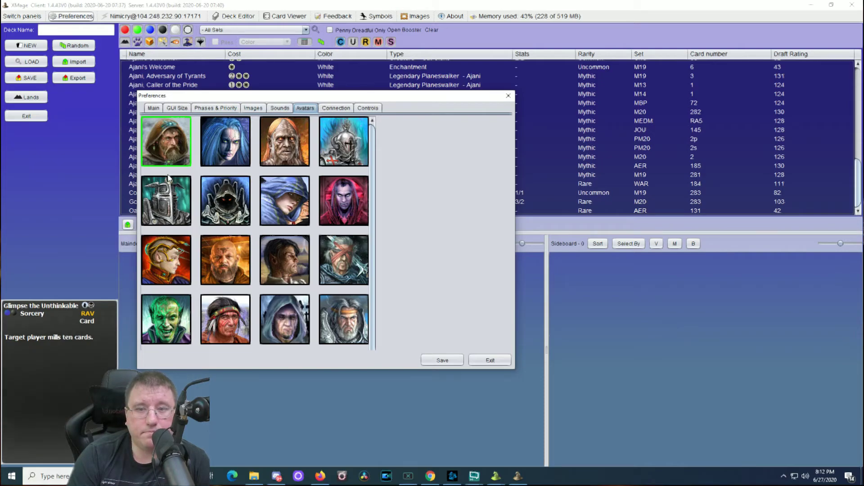
scroll(334, 283, "down", 1)
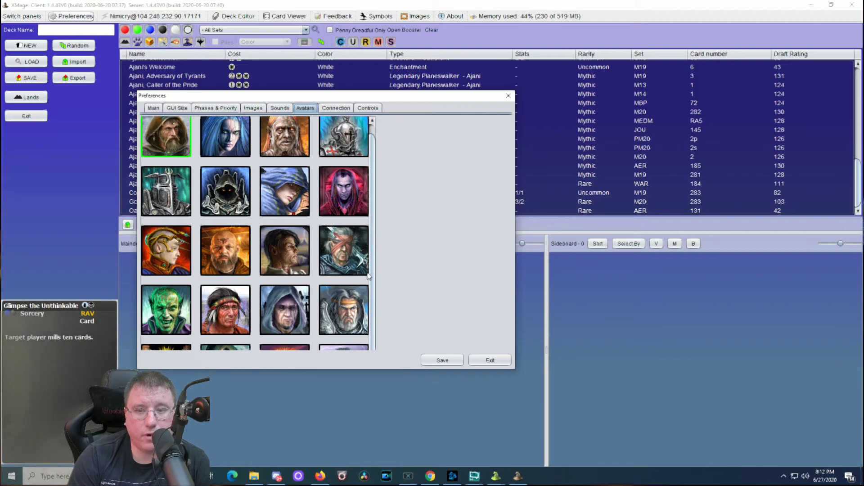
scroll(315, 321, "up", 1)
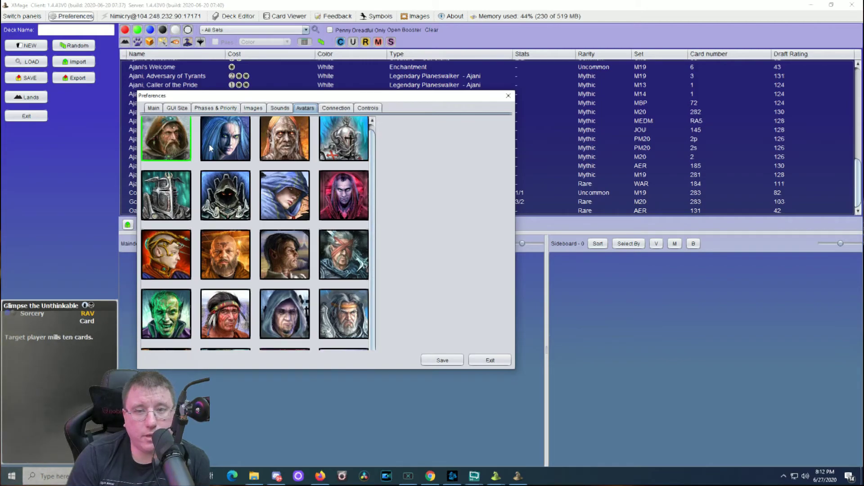
left_click(336, 108)
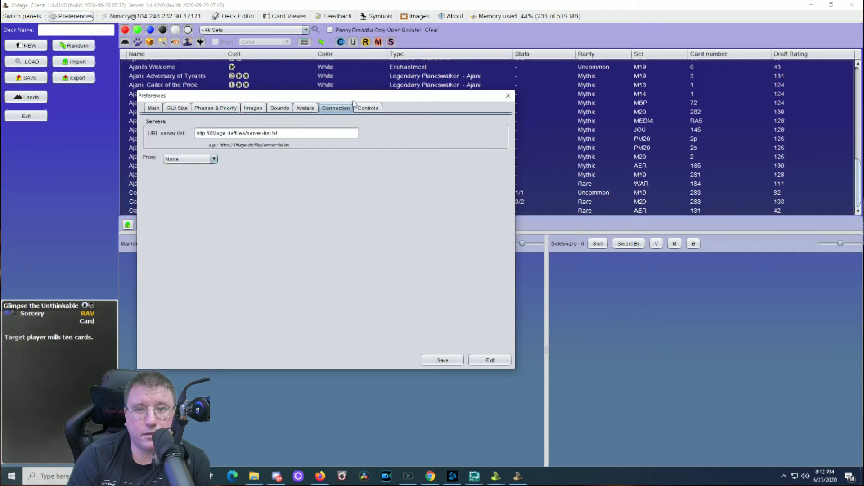
left_click(358, 108)
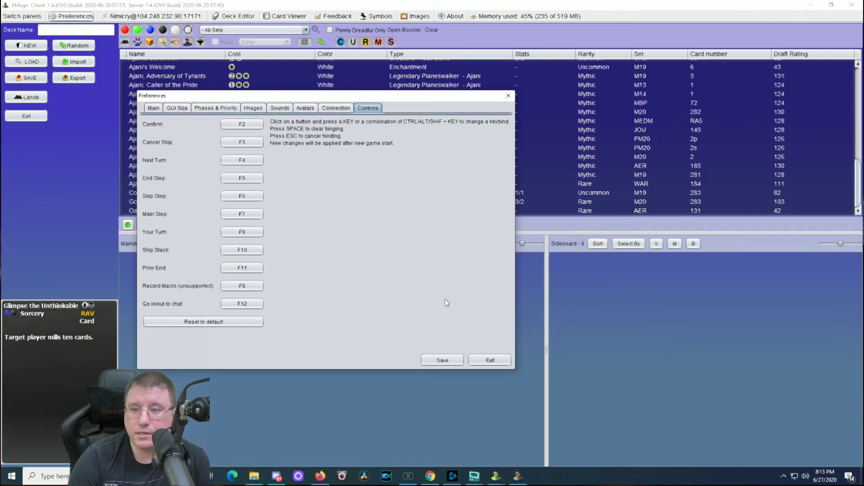
left_click(490, 360)
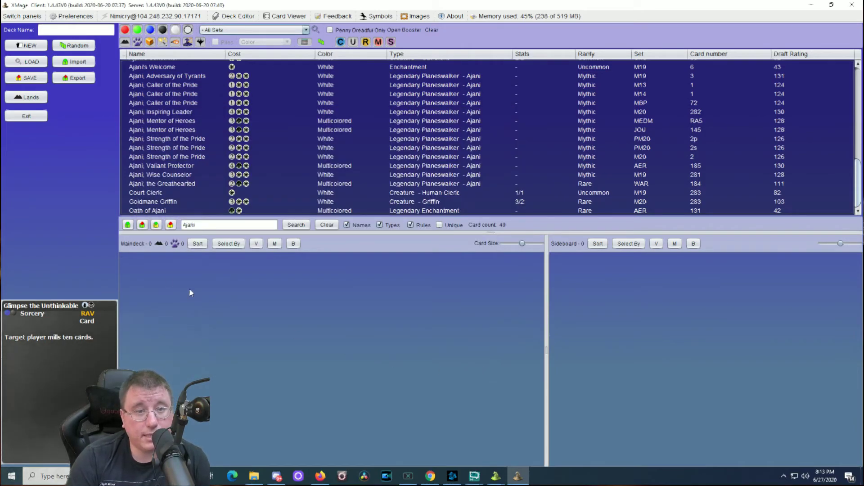